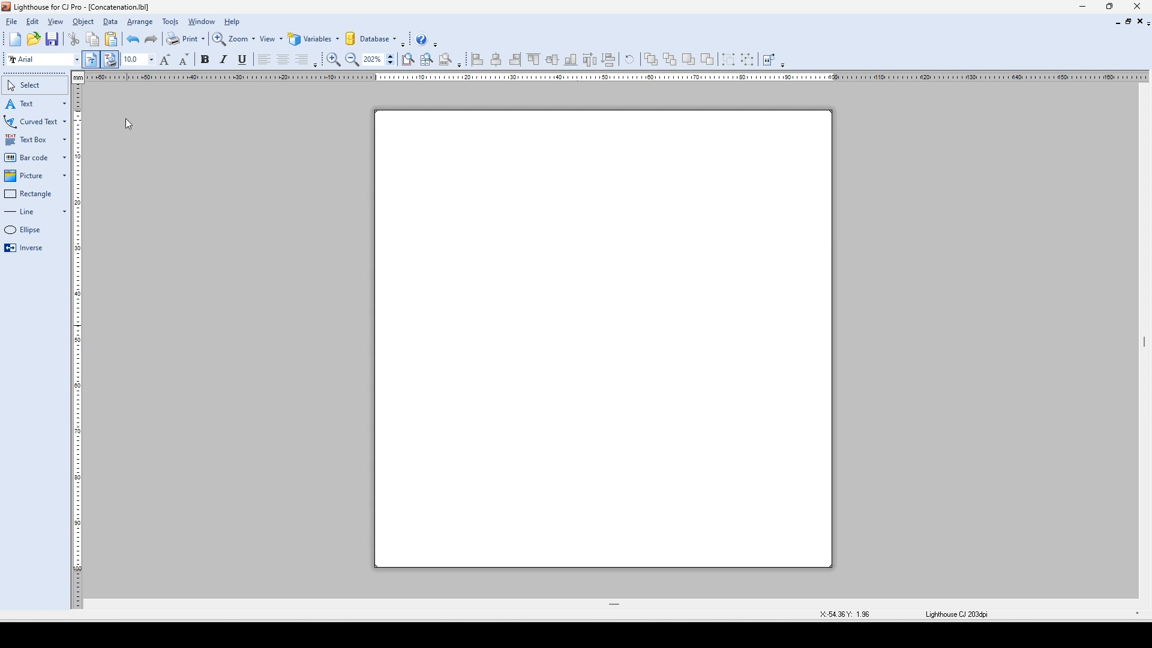
Create a new Concatenate function named "Serial + Date".
{"action": "left_click", "coordinate": [114, 26]}
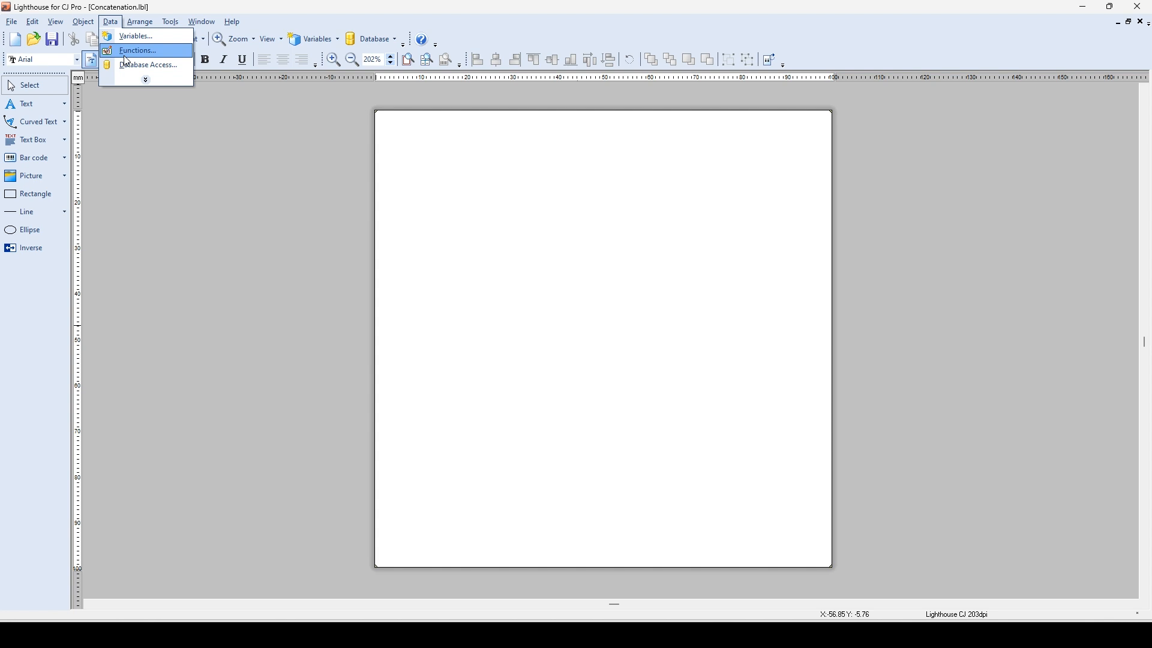
{"action": "left_click", "coordinate": [129, 51]}
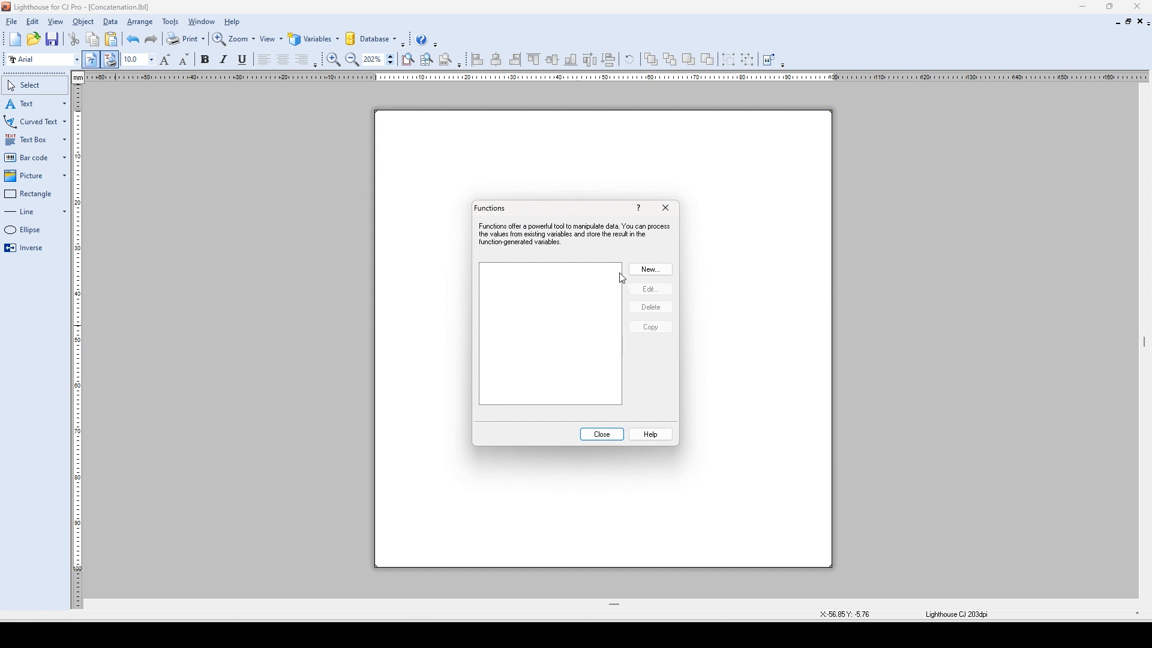
{"action": "left_click", "coordinate": [661, 271]}
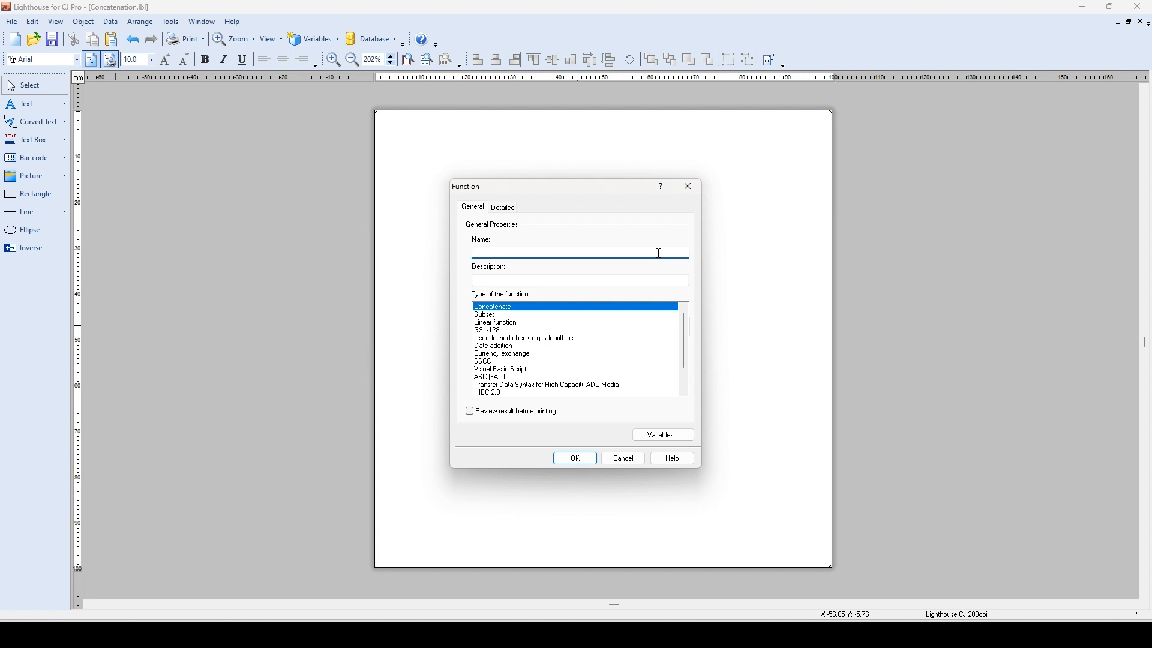
{"action": "type", "text": "Serial + Date"}
Add the Manufacture Date and Serial Number variables to the function's selected variables.
{"action": "left_click", "coordinate": [508, 214]}
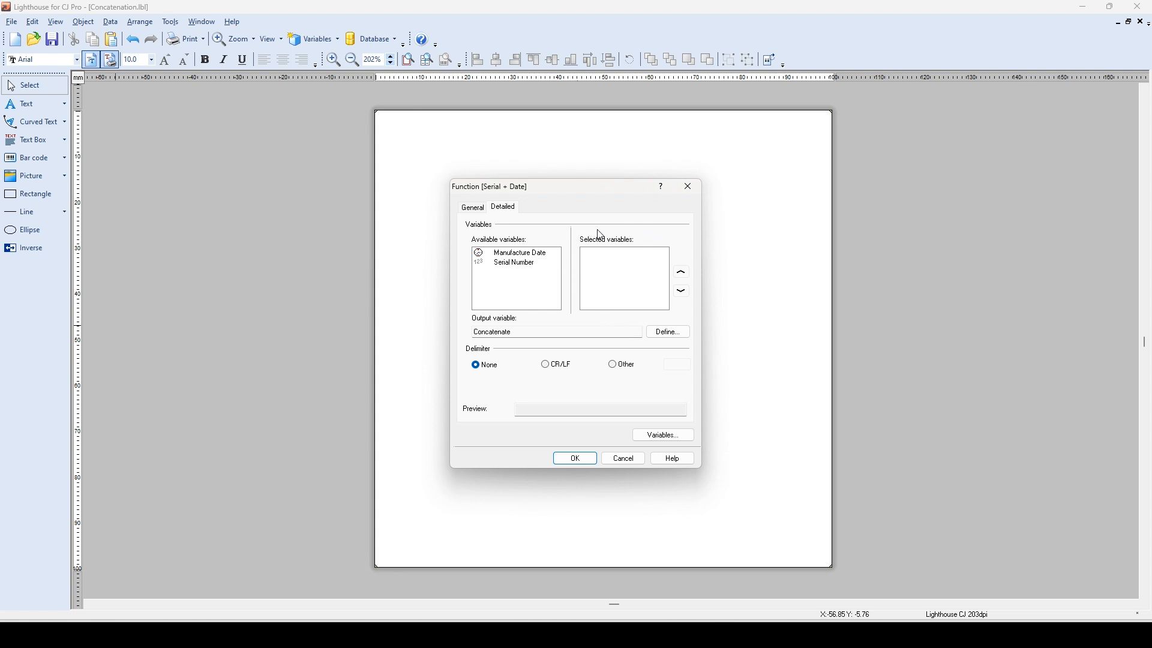
{"action": "double_click", "coordinate": [511, 258]}
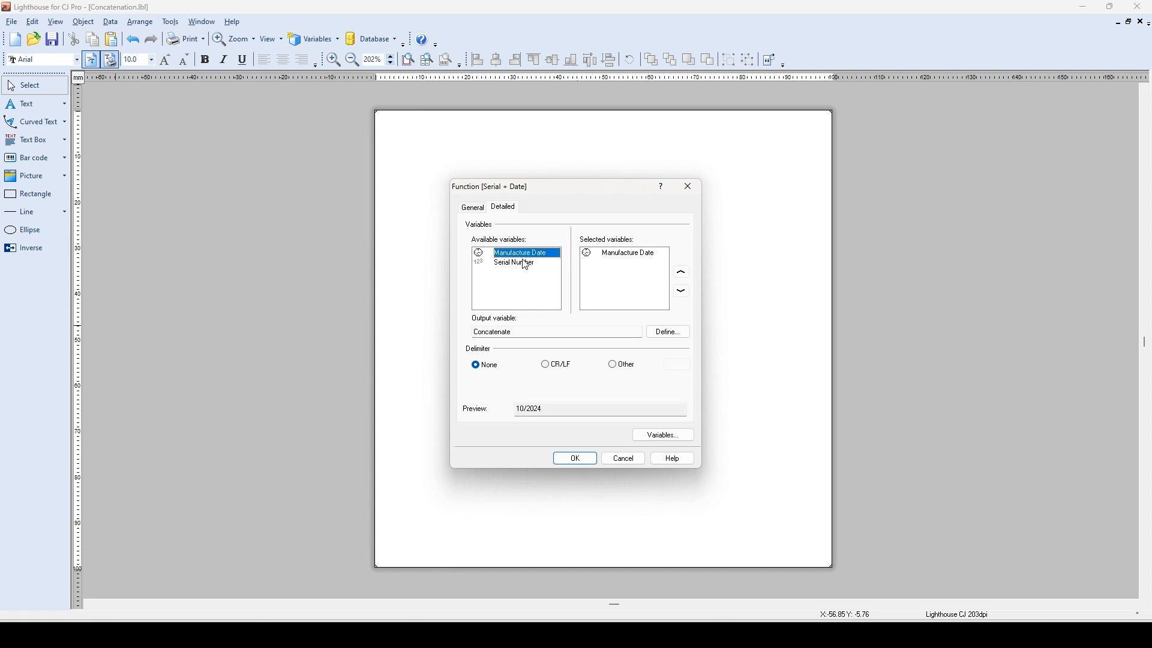
{"action": "double_click", "coordinate": [518, 264]}
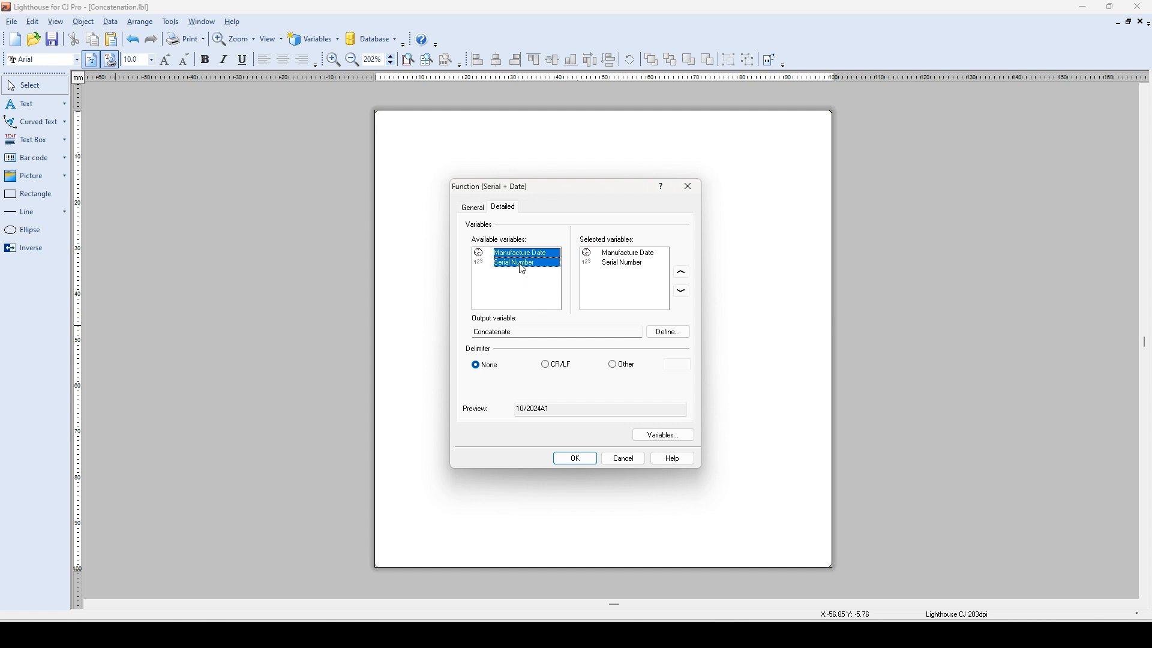
{"action": "double_click", "coordinate": [523, 266]}
{"action": "double_click", "coordinate": [520, 264]}
Reorder the selected variables so Serial Number comes before Manufacture Date.
{"action": "left_click", "coordinate": [626, 263]}
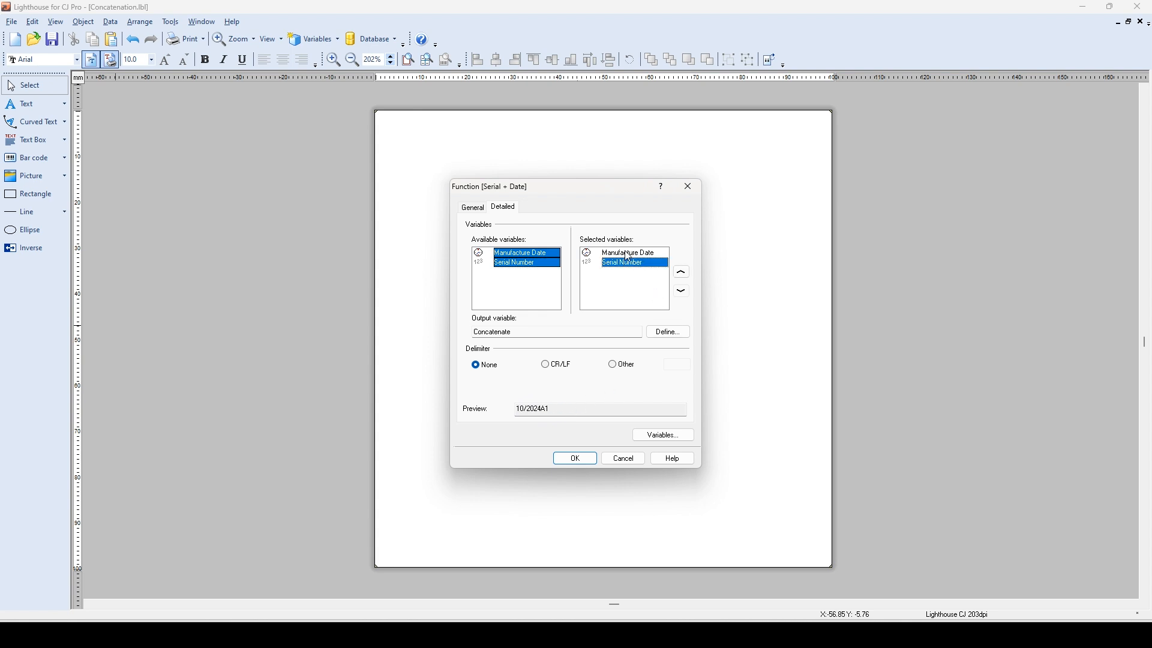
{"action": "left_click", "coordinate": [682, 274]}
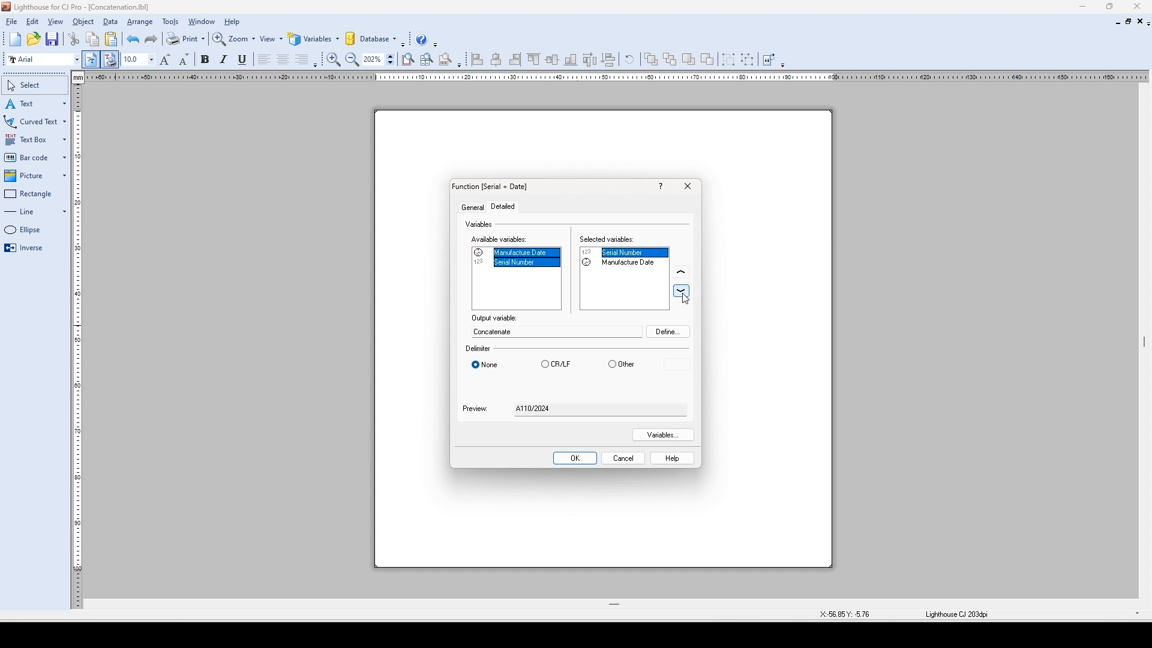
{"action": "left_click", "coordinate": [682, 292]}
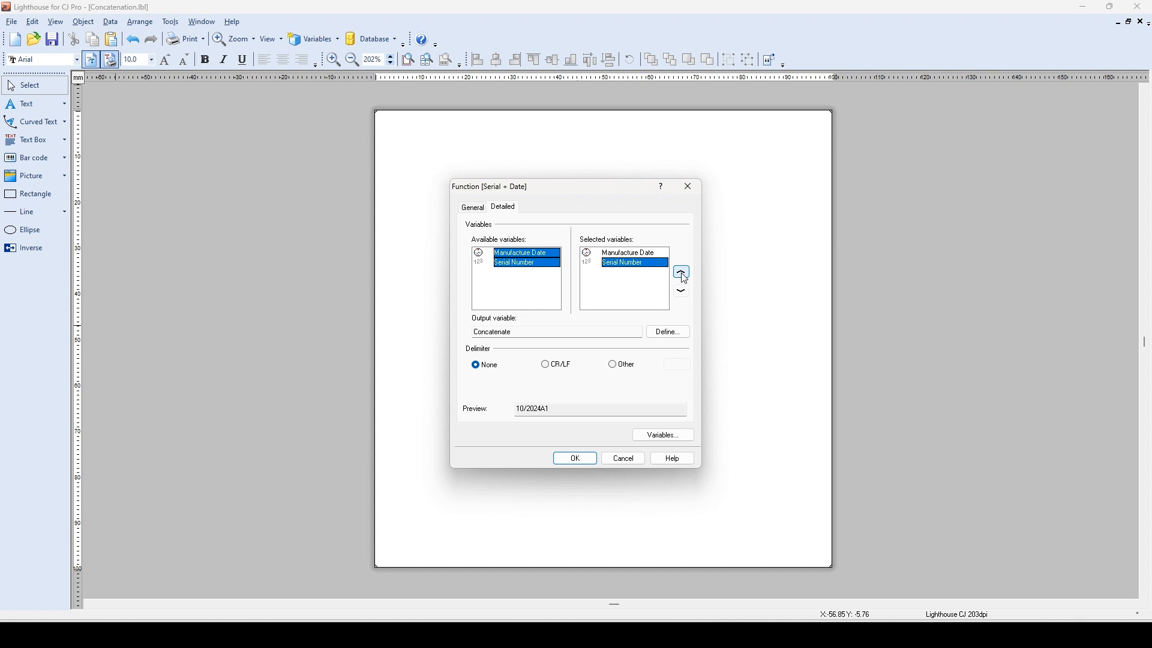
{"action": "left_click", "coordinate": [683, 276]}
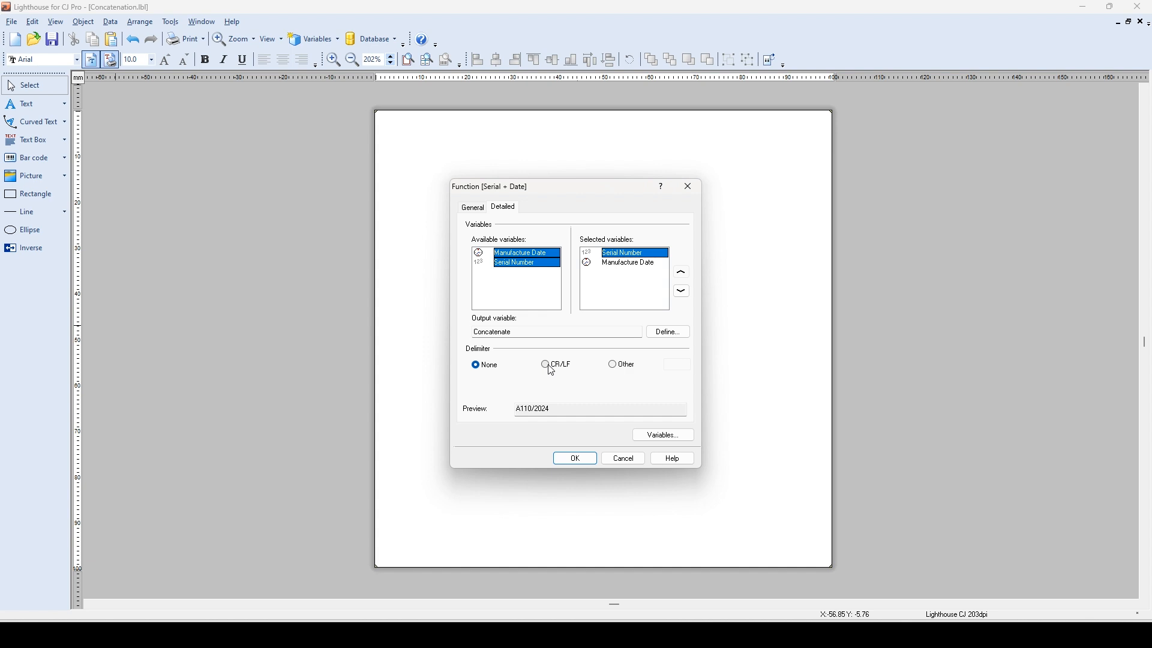
Set a comma as the custom delimiter between the variables, then save the function and close the function list.
{"action": "left_click", "coordinate": [615, 368]}
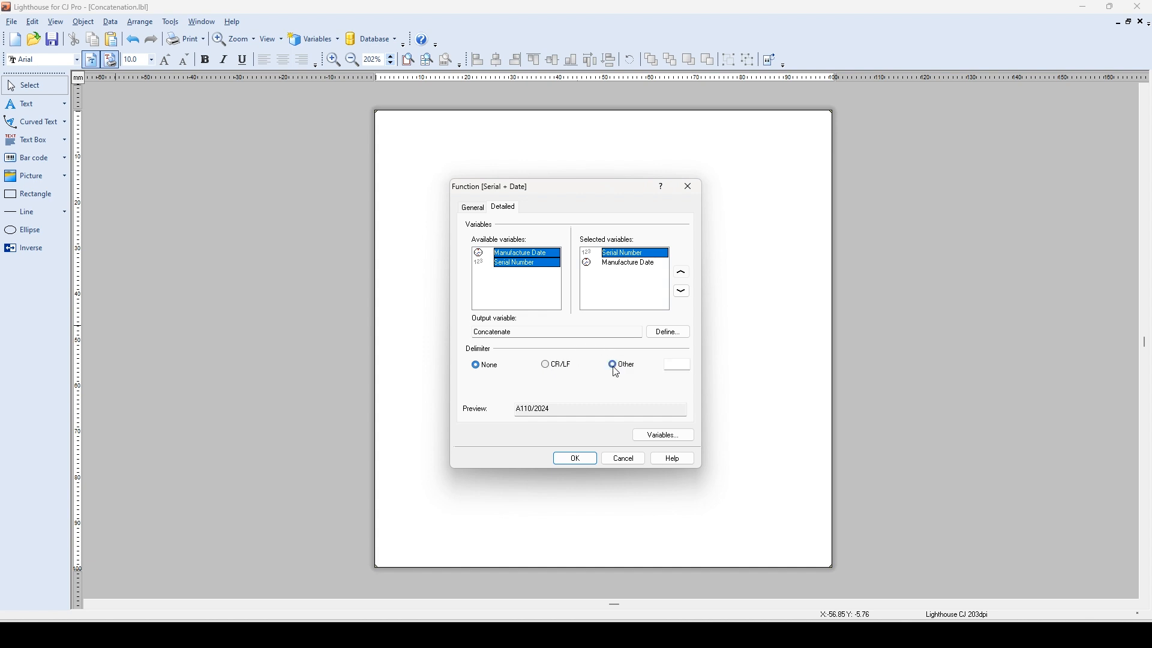
{"action": "left_click", "coordinate": [672, 367]}
{"action": "left_click", "coordinate": [637, 337]}
{"action": "left_click", "coordinate": [581, 465]}
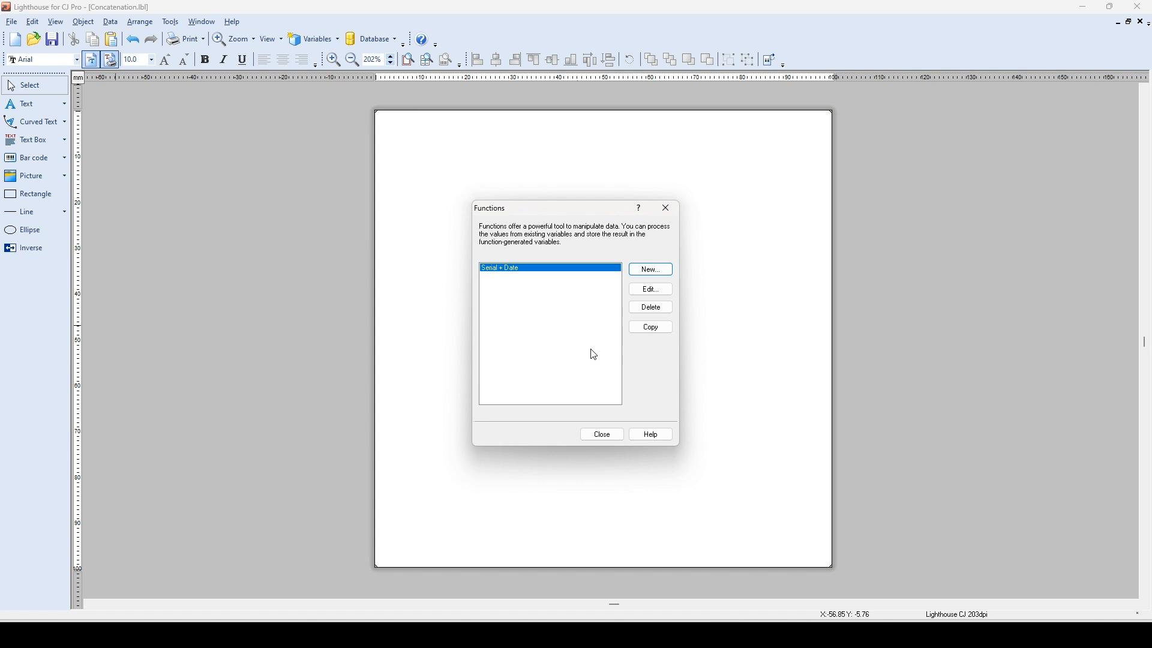
{"action": "left_click", "coordinate": [609, 434]}
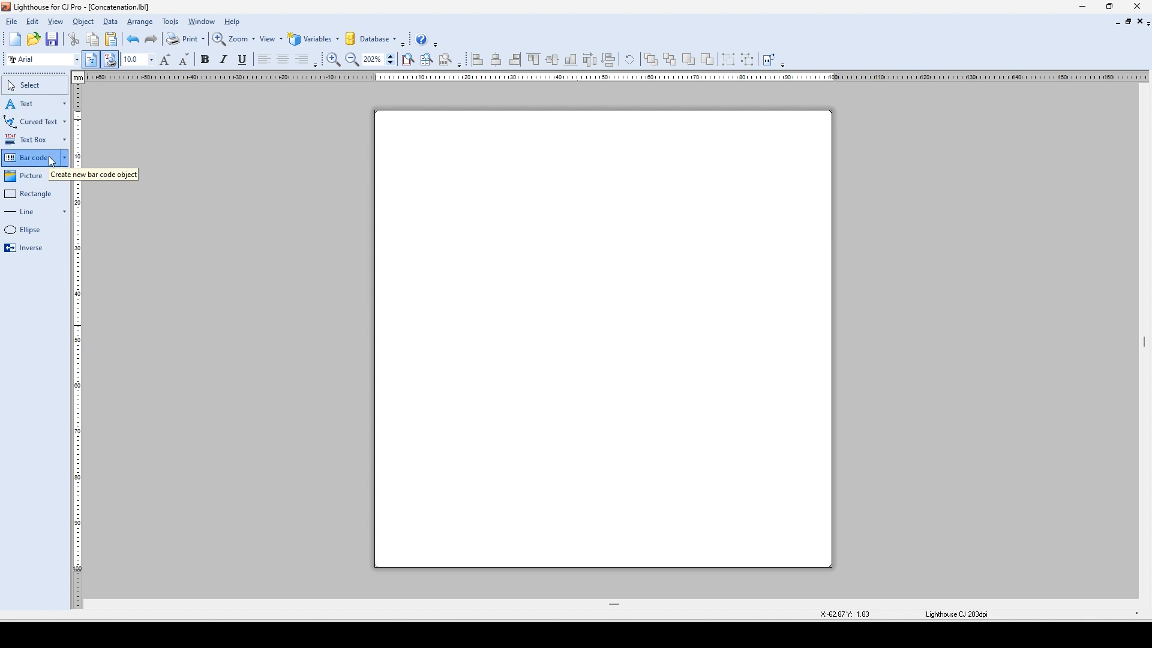
Place a text object using the existing Concatenate variable near the label's upper left corner.
{"action": "left_click", "coordinate": [66, 106]}
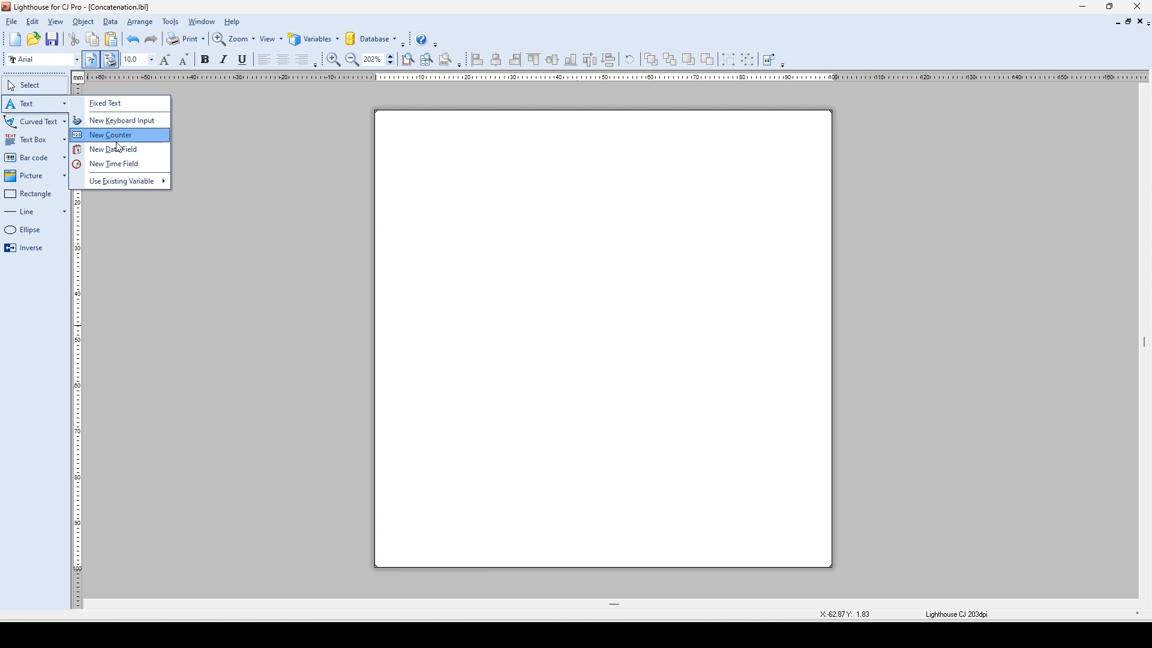
{"action": "mouse_move", "coordinate": [112, 184]}
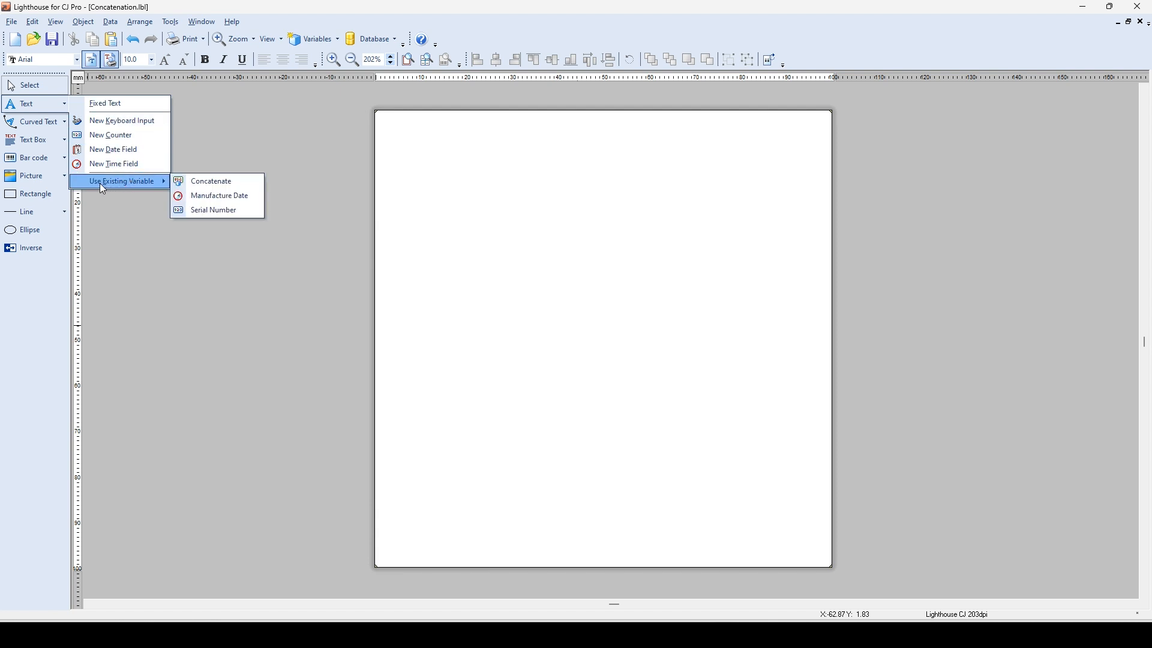
{"action": "left_click", "coordinate": [221, 183]}
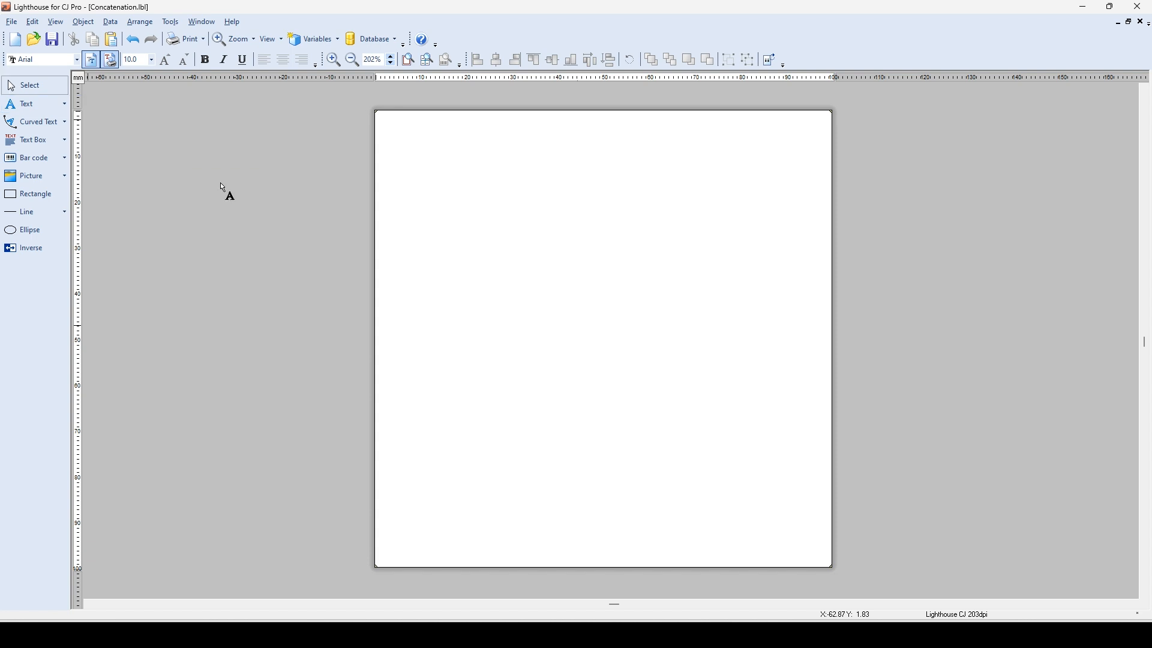
{"action": "left_click", "coordinate": [406, 174]}
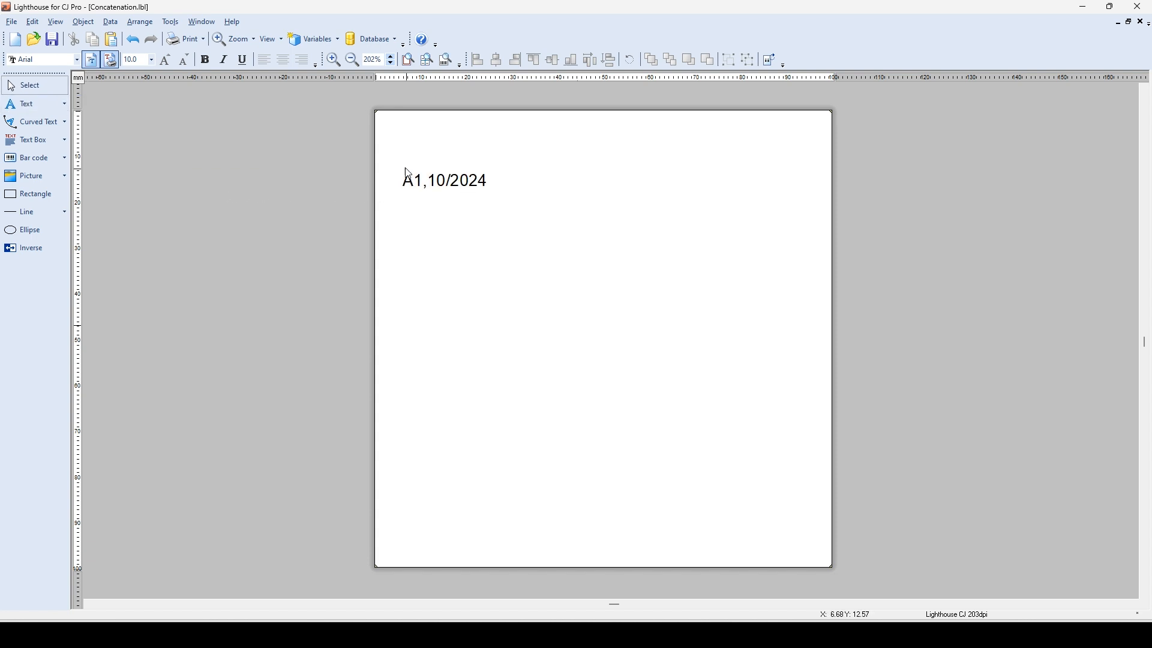
Enlarge the concatenated text to 35 pt and shift it right to roughly centre it across the label.
{"action": "left_click", "coordinate": [420, 179]}
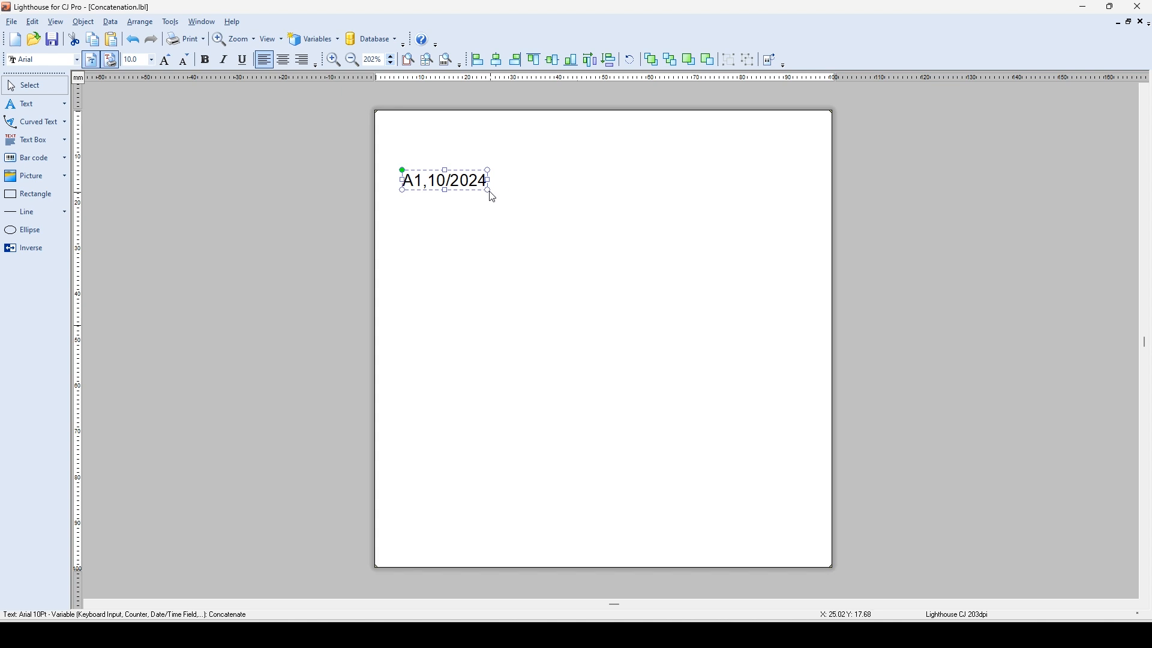
{"action": "left_click_drag", "start_coordinate": [489, 191], "coordinate": [694, 236]}
{"action": "left_click_drag", "start_coordinate": [610, 222], "coordinate": [661, 222]}
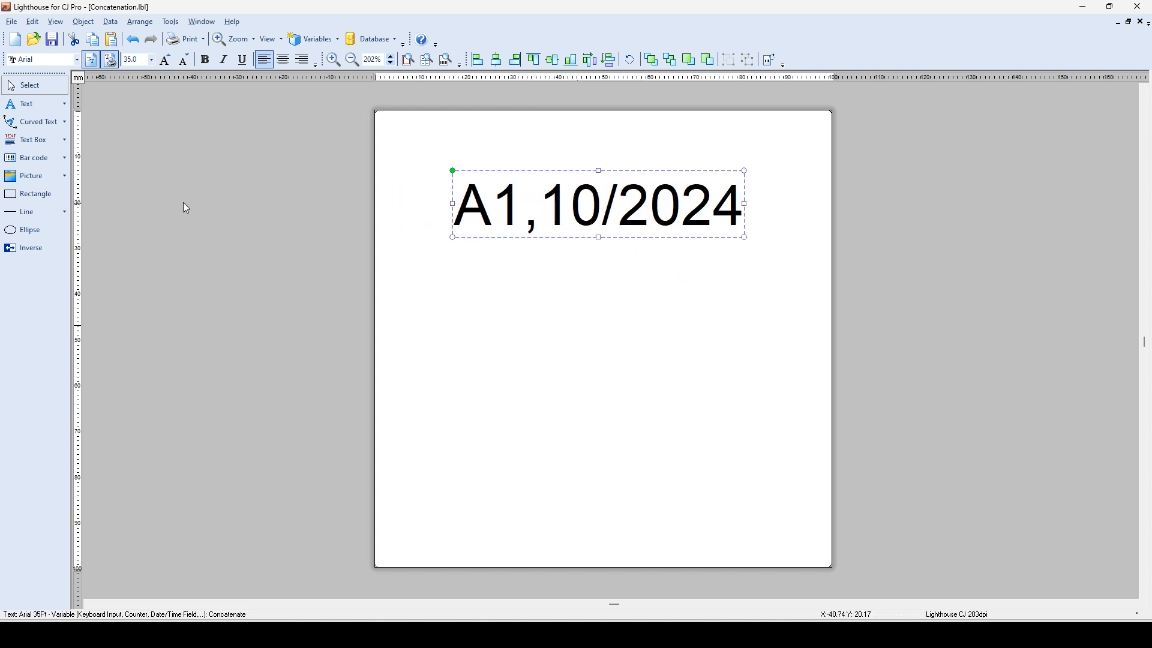
Add a bar code using the existing Concatenate variable and position it roughly centred below the text, inside the label.
{"action": "left_click", "coordinate": [65, 159]}
{"action": "mouse_move", "coordinate": [135, 238]}
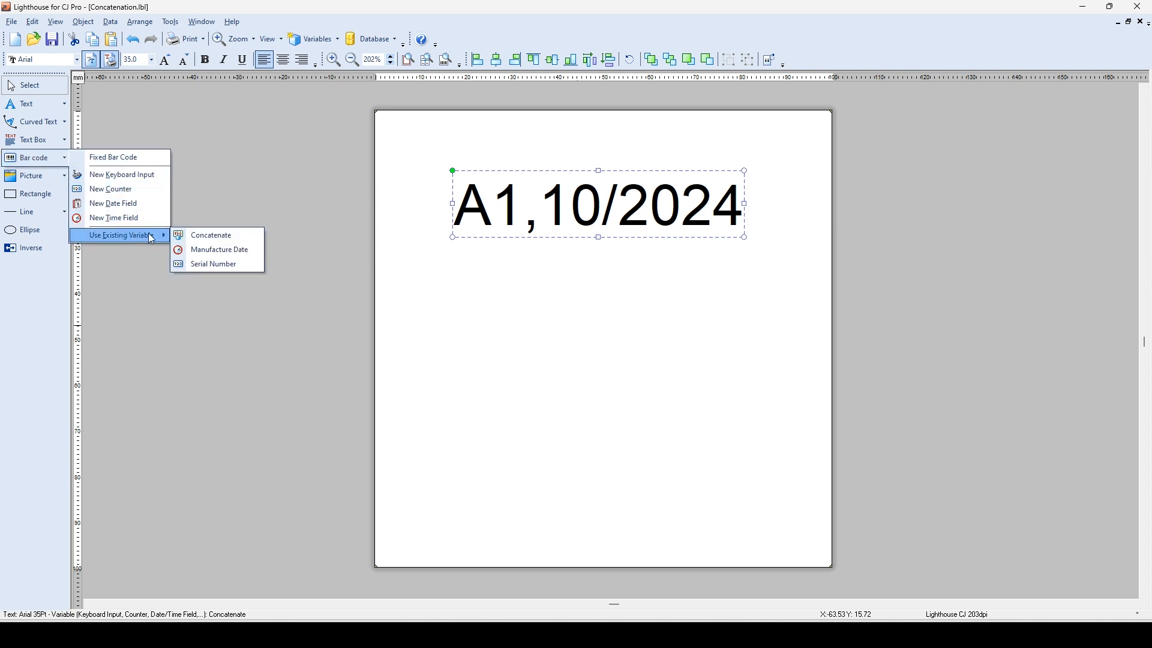
{"action": "left_click", "coordinate": [222, 235]}
{"action": "left_click", "coordinate": [484, 317]}
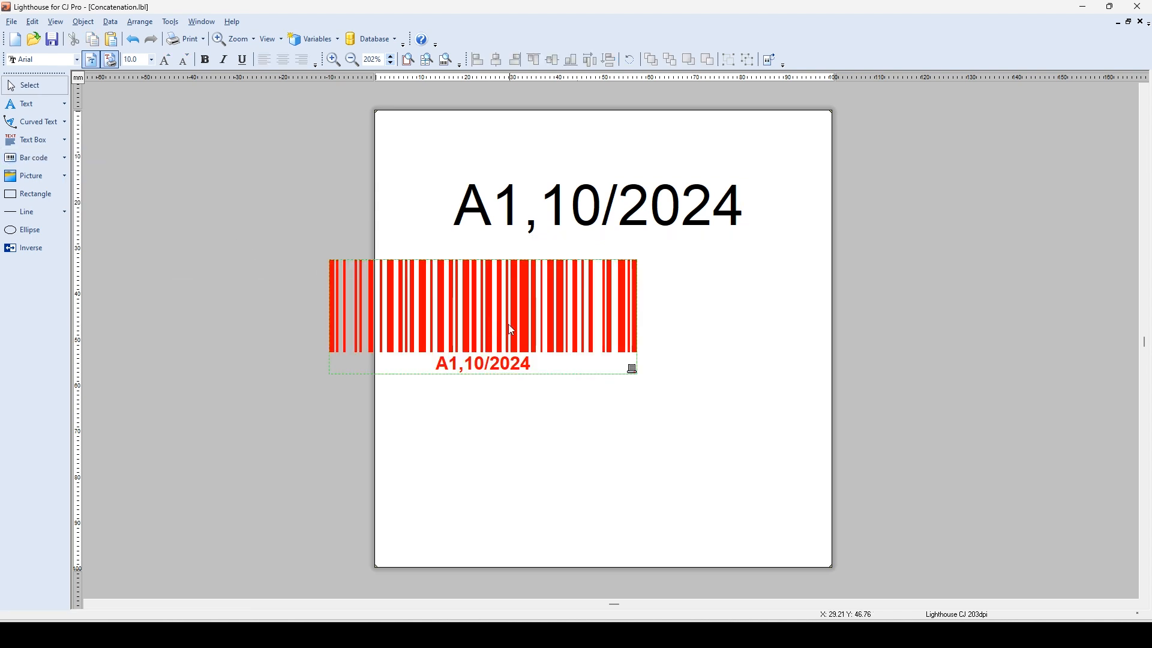
{"action": "left_click_drag", "start_coordinate": [489, 325], "coordinate": [604, 404]}
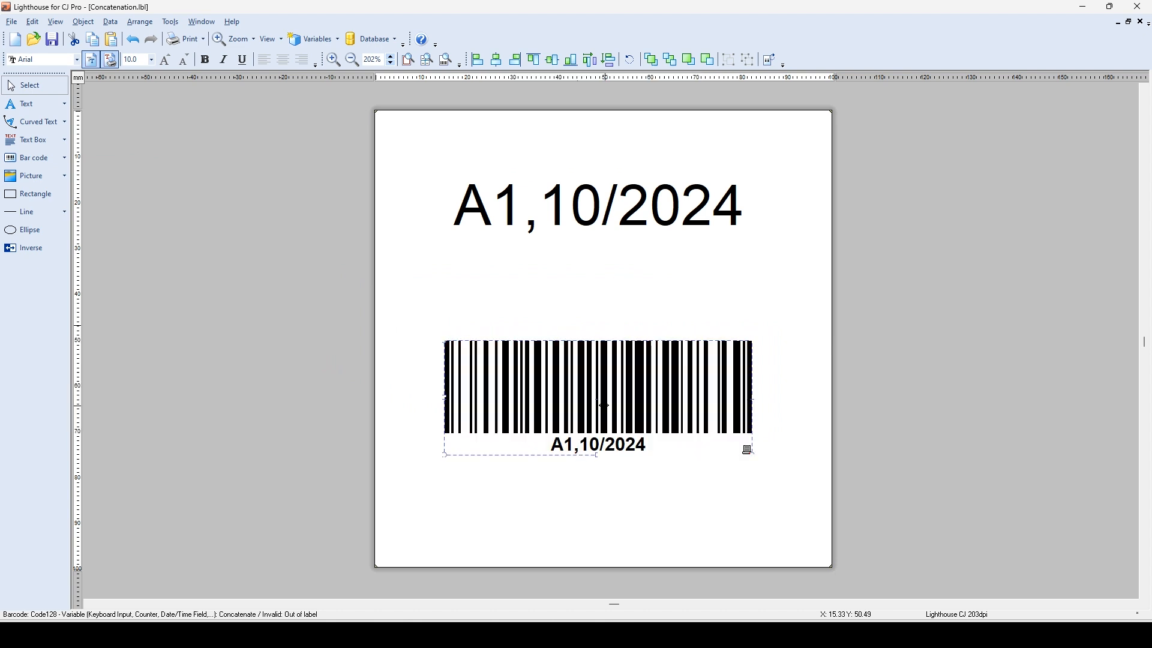
{"action": "left_click", "coordinate": [784, 313]}
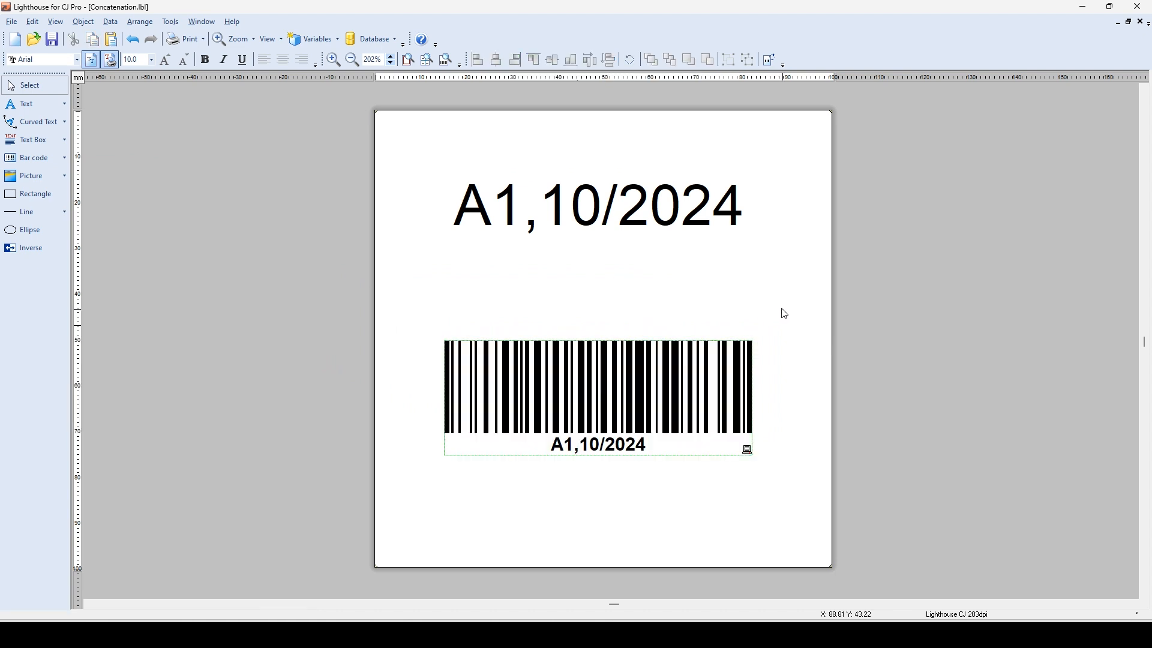
Preview a print run of 5 labels and page through them to check the serial number sequence.
{"action": "left_click", "coordinate": [185, 41]}
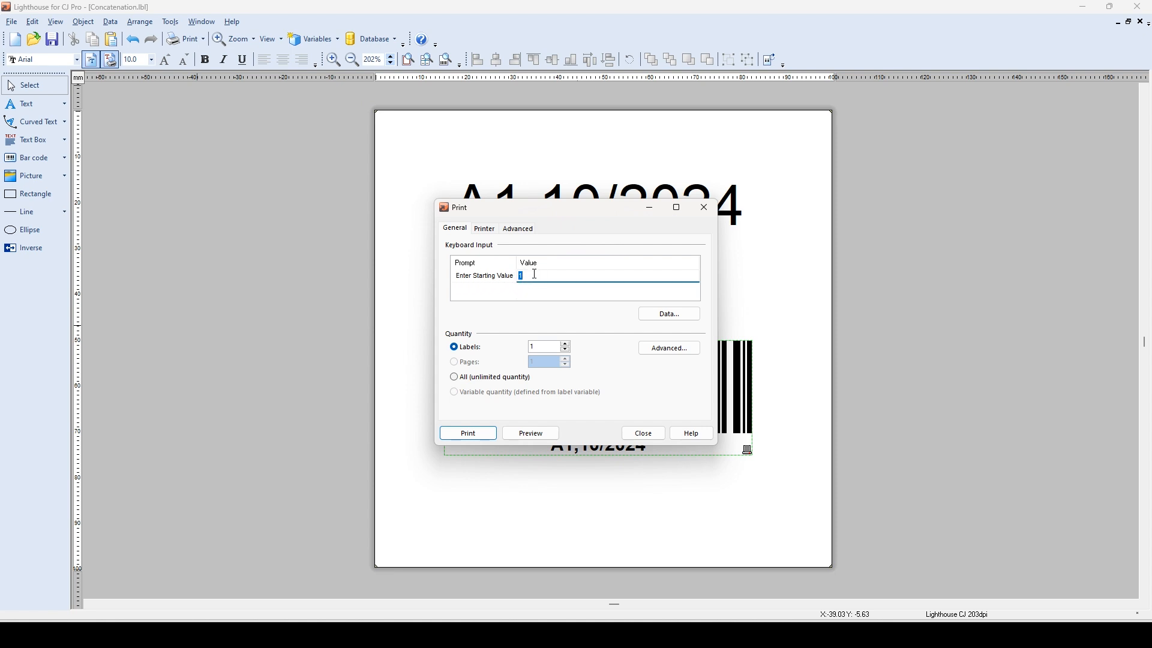
{"action": "left_click", "coordinate": [565, 343]}
{"action": "left_click", "coordinate": [566, 344]}
{"action": "left_click", "coordinate": [547, 437]}
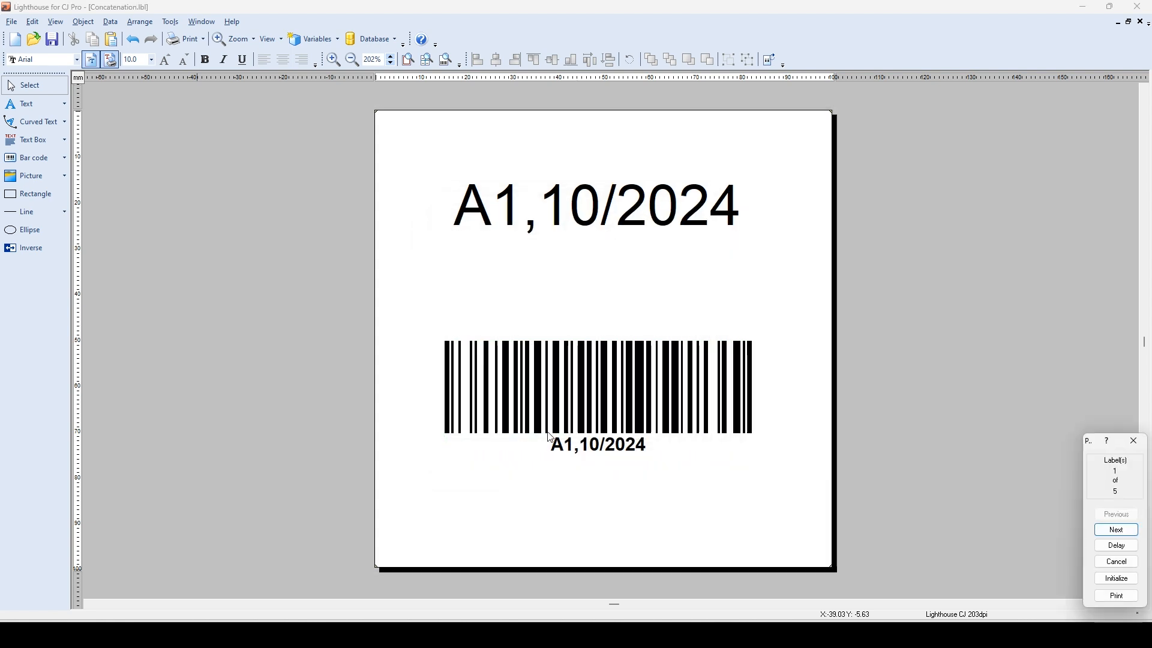
{"action": "left_click", "coordinate": [1118, 532]}
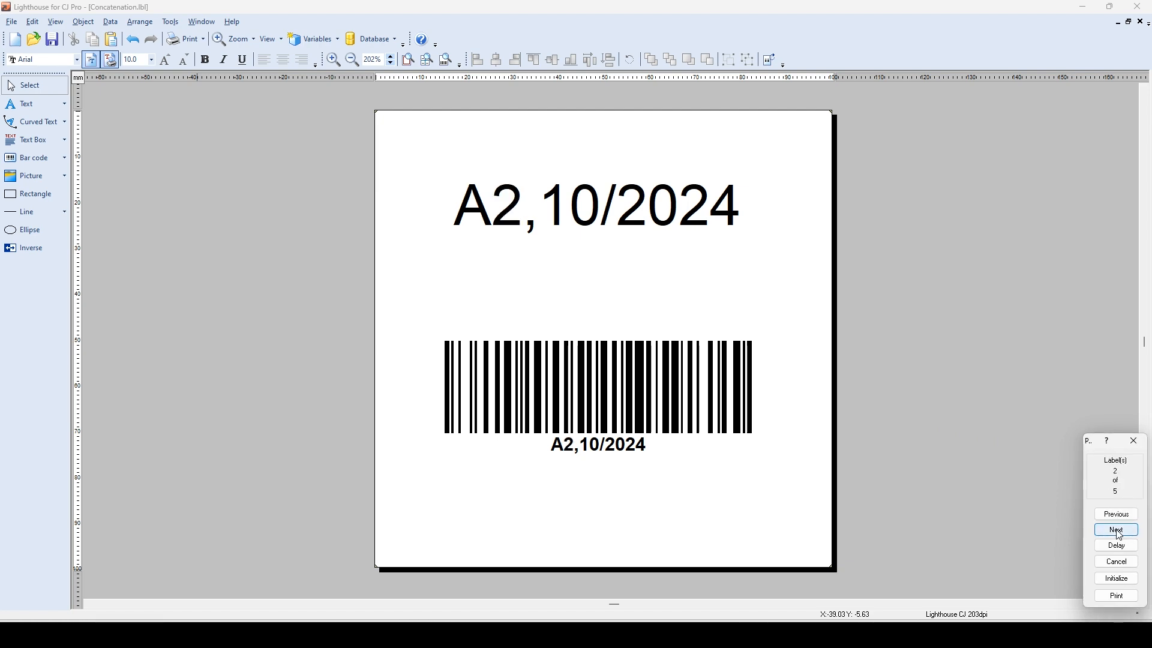
{"action": "left_click", "coordinate": [1118, 532]}
{"action": "left_click", "coordinate": [1118, 531]}
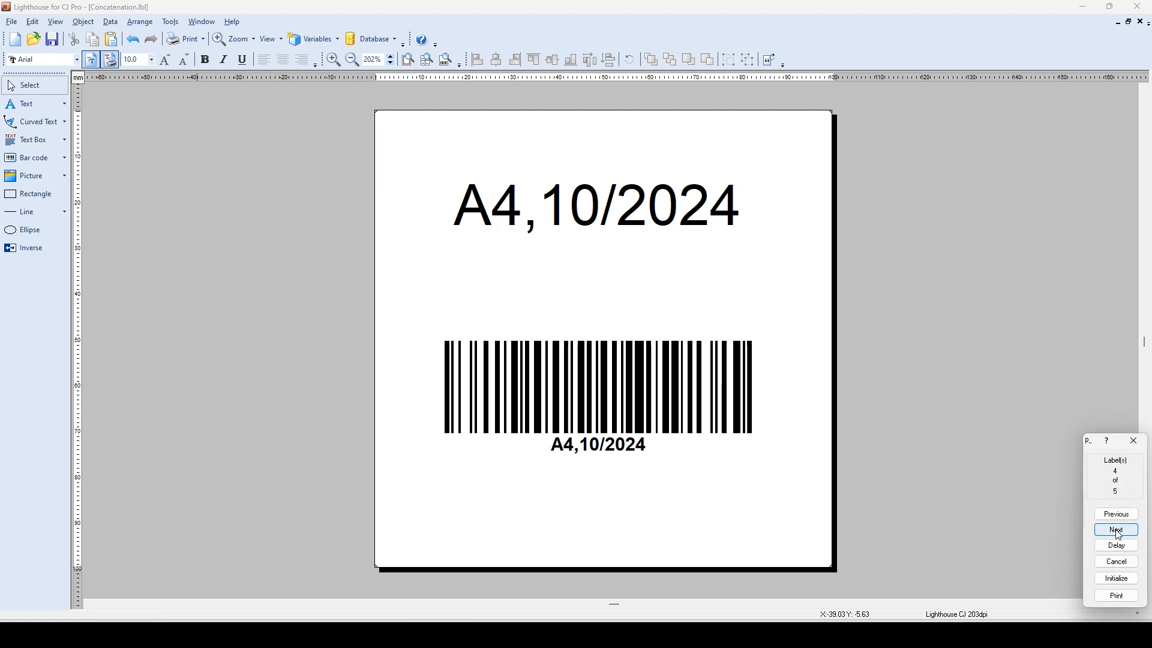
{"action": "left_click", "coordinate": [1118, 532]}
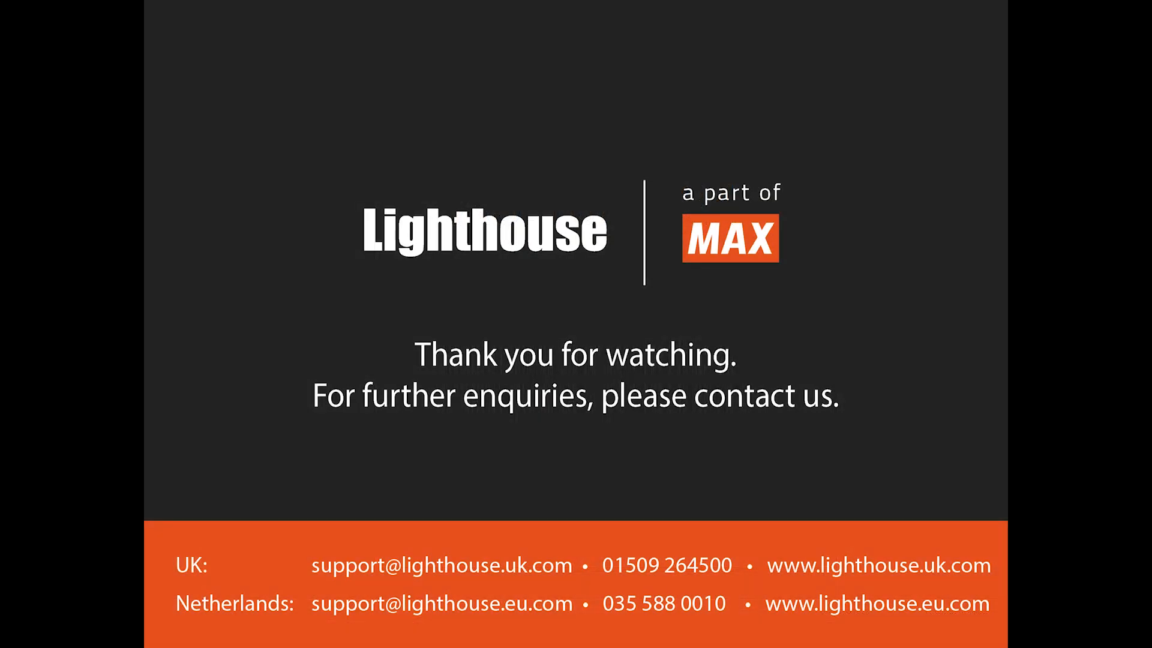